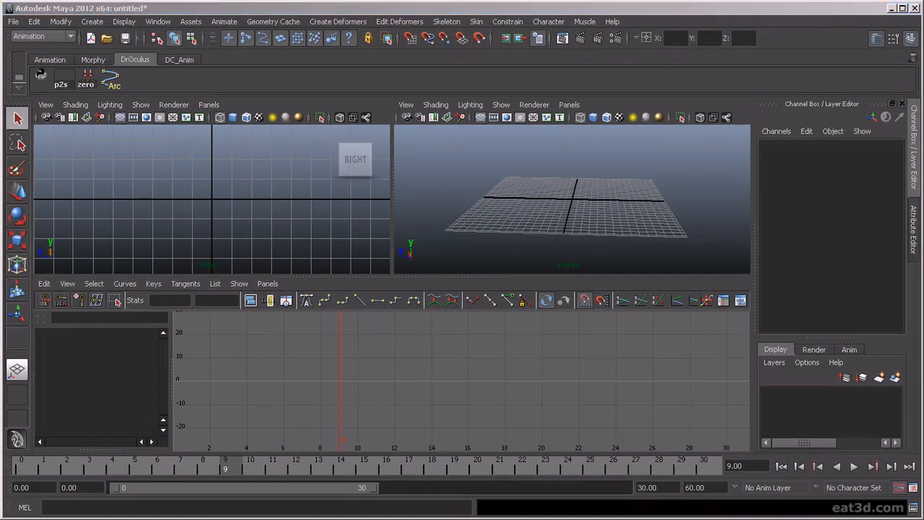
Step: Bring up the Outliner in a floating window, shrink the window, and close it again
left_click_drag(0, 21, 291, 37)
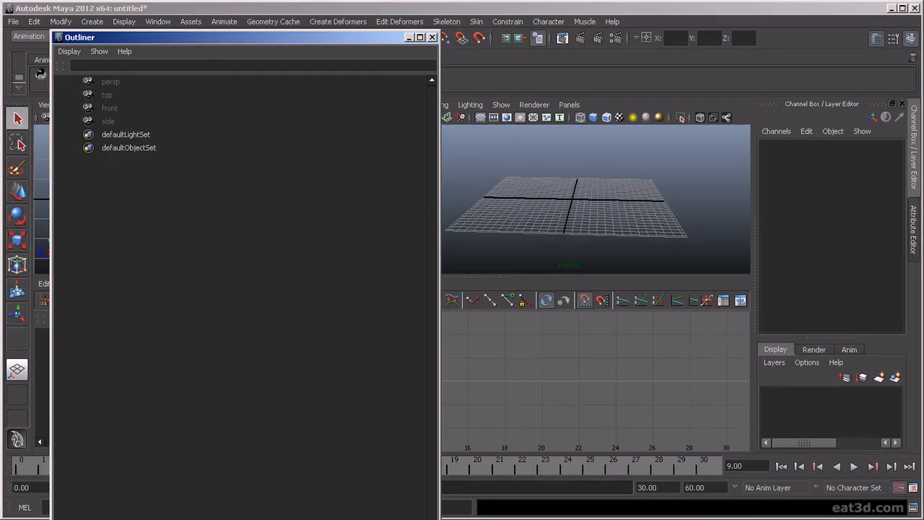
left_click_drag(50, 519, 240, 435)
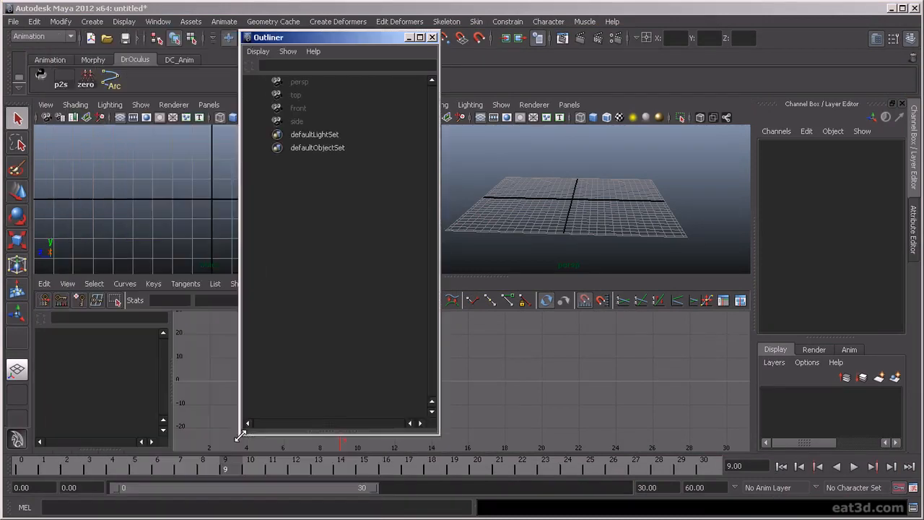
left_click(433, 37)
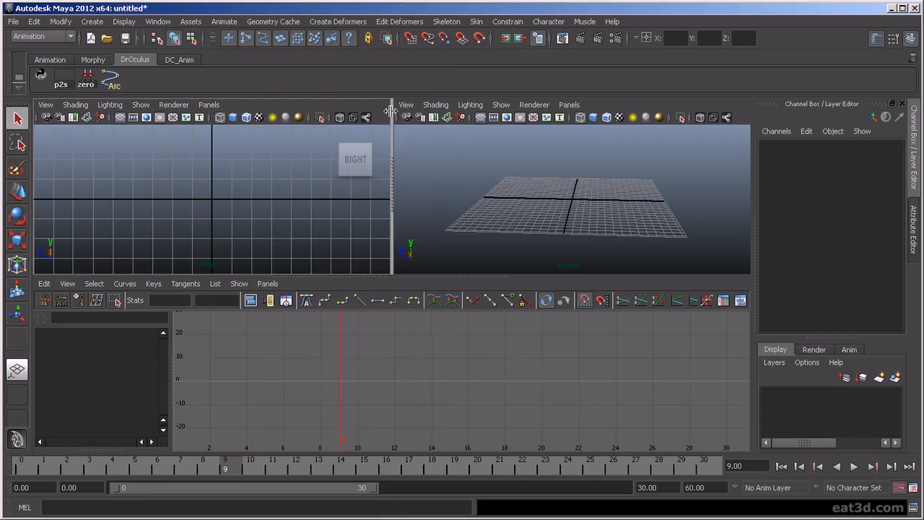
Step: Toggle between the multi-pane layout and the single perspective view, ending with the perspective view maximised
mouse_move(353, 162)
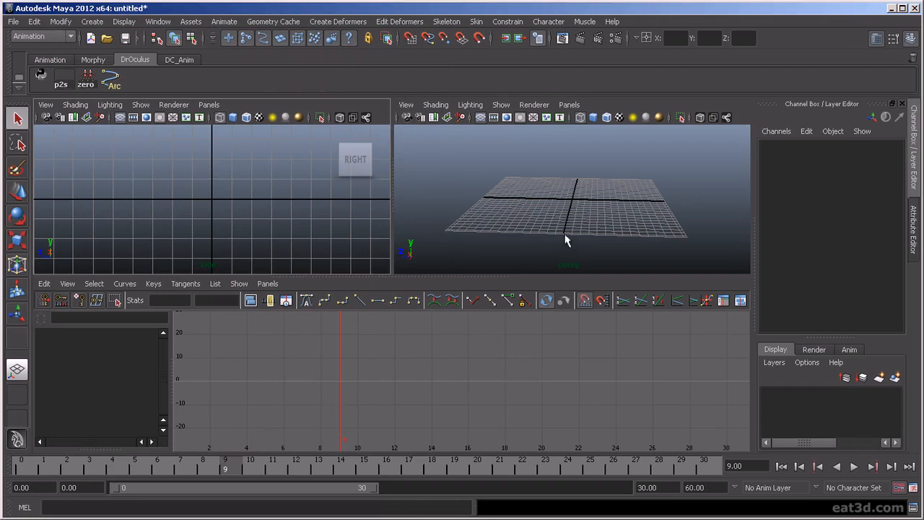
key("space")
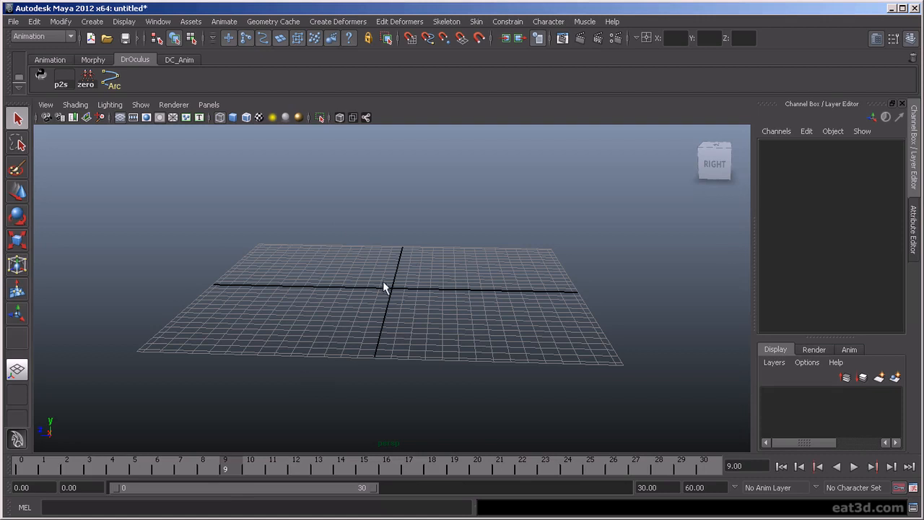
key("space")
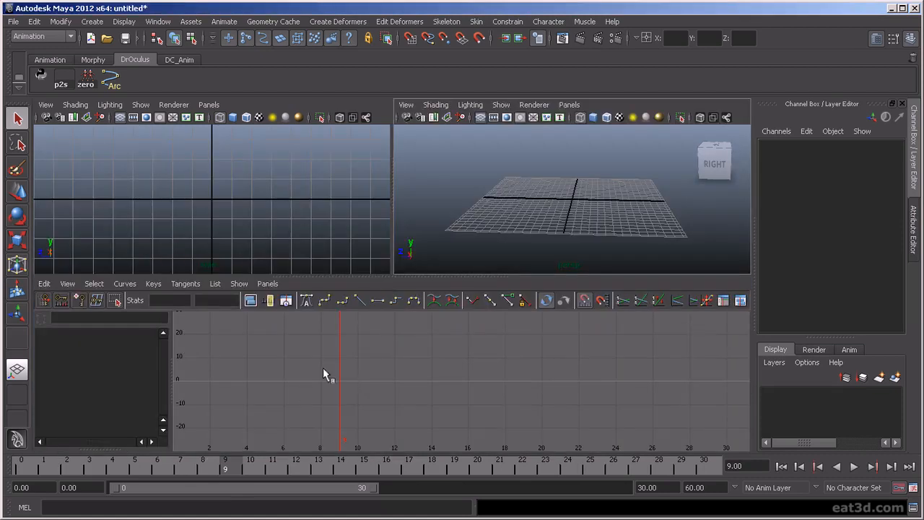
key("space")
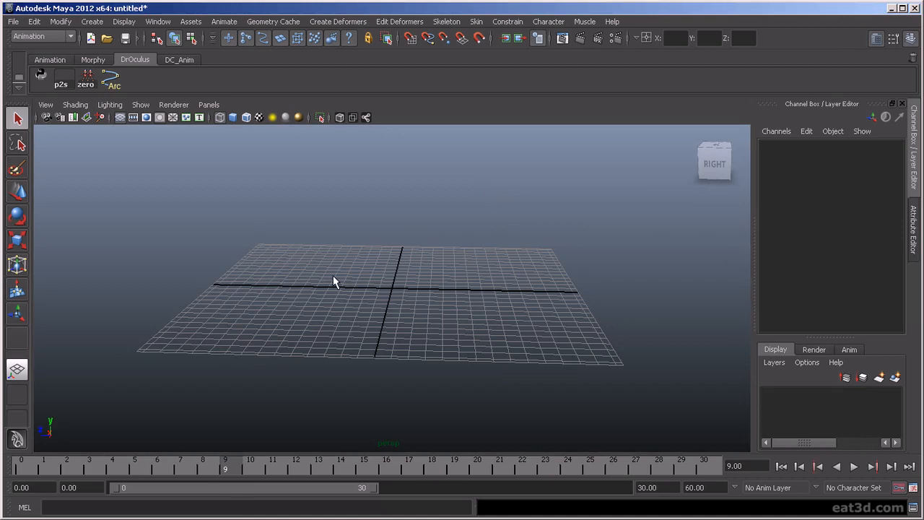
Step: Open the Graph Editor in a floating window, move it aside over the perspective view, and close it
key("g")
left_click_drag(179, 116, 545, 149)
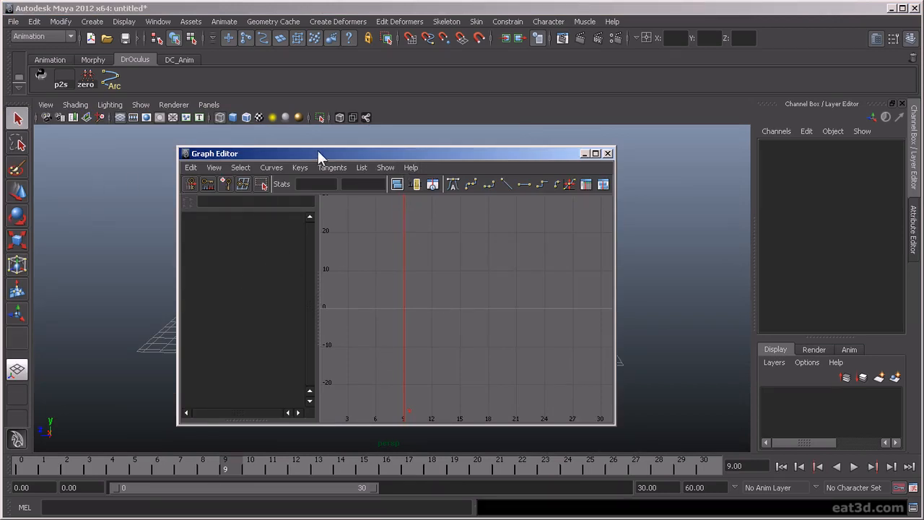
left_click_drag(318, 151, 542, 129)
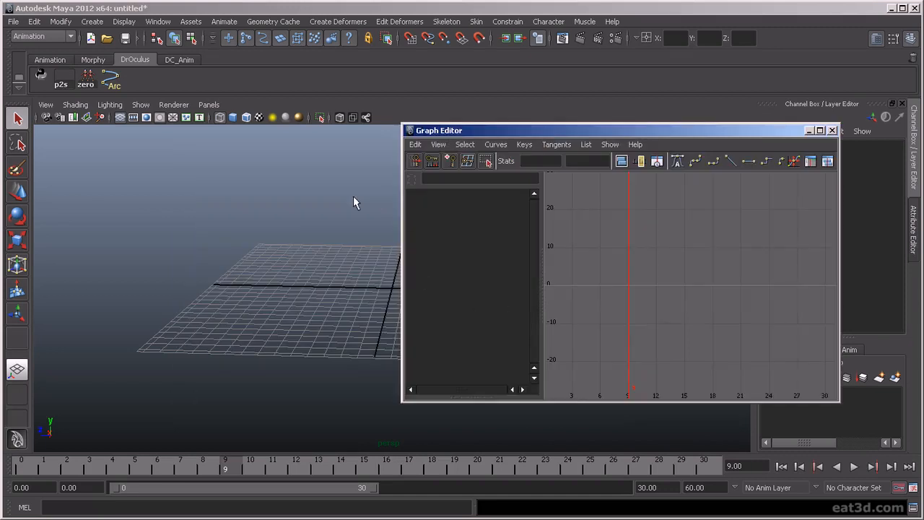
left_click(832, 130)
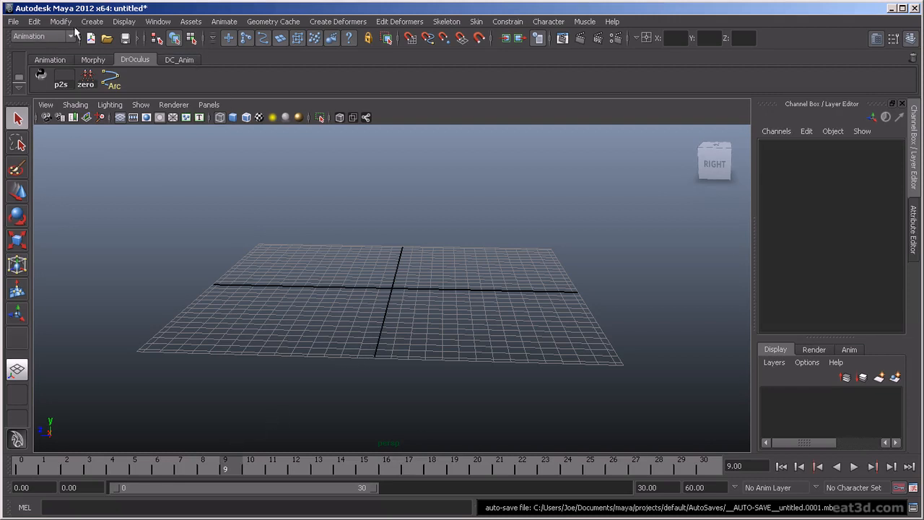
Step: Create a polygon sphere at the origin and scale it uniformly to about 3.85
left_click(97, 22)
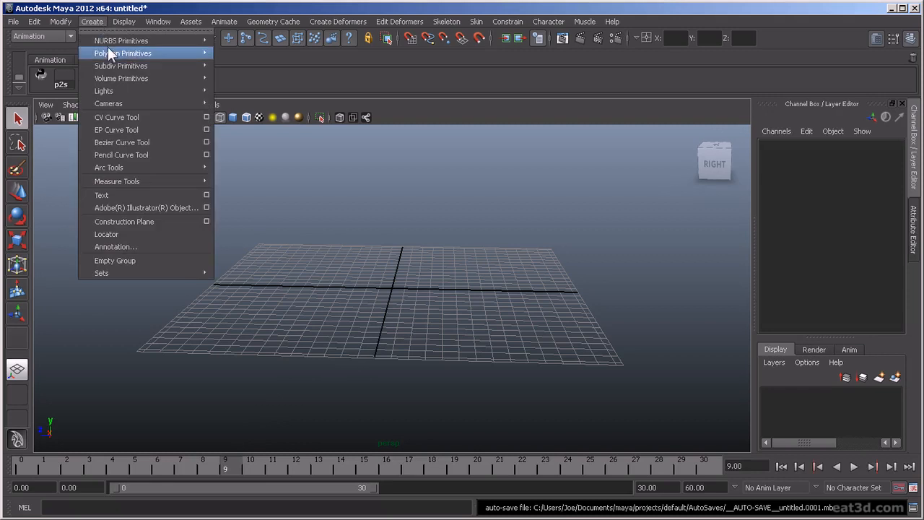
mouse_move(108, 52)
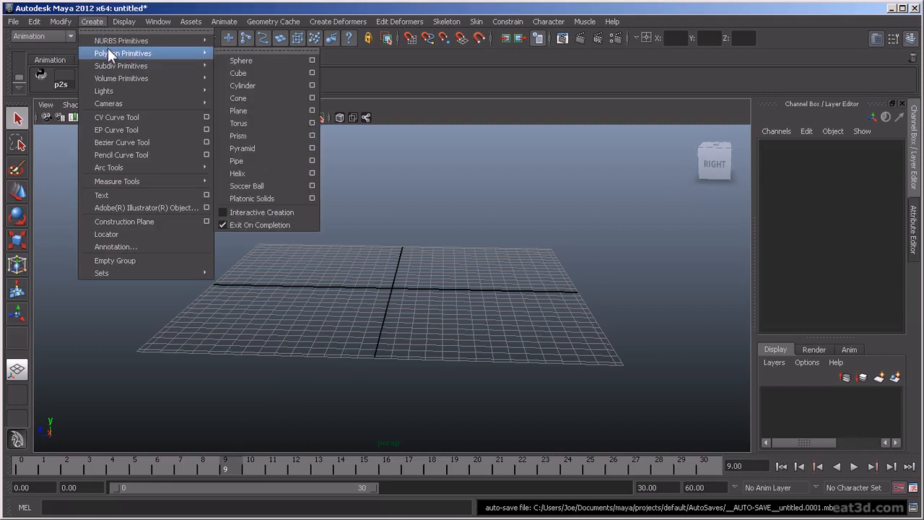
left_click(259, 61)
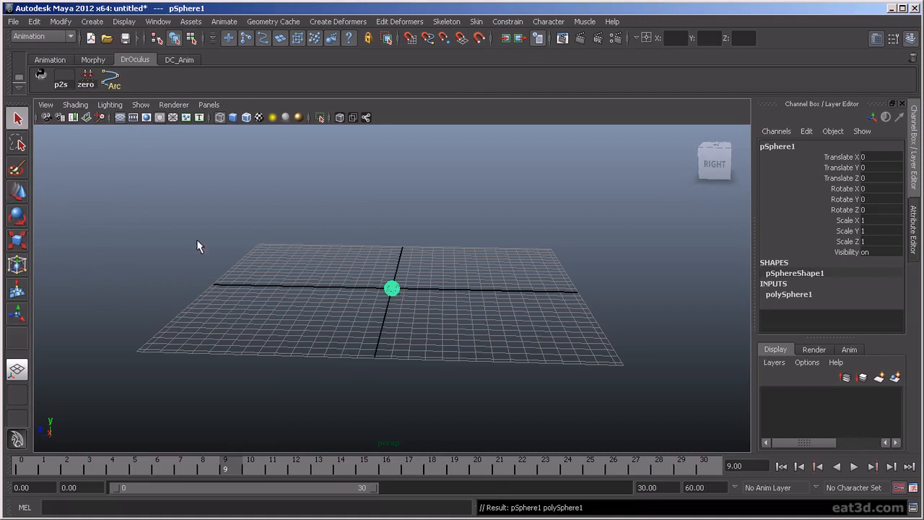
key("r")
left_click_drag(391, 288, 431, 289)
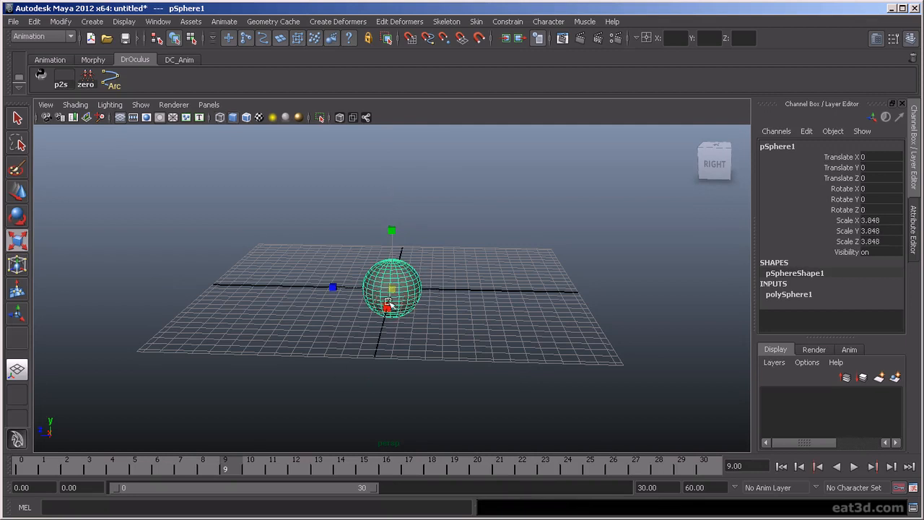
Step: Move the sphere to about X 0.8, Y 0.2, Z 11.7 and set a key on it at frame 0
key("w")
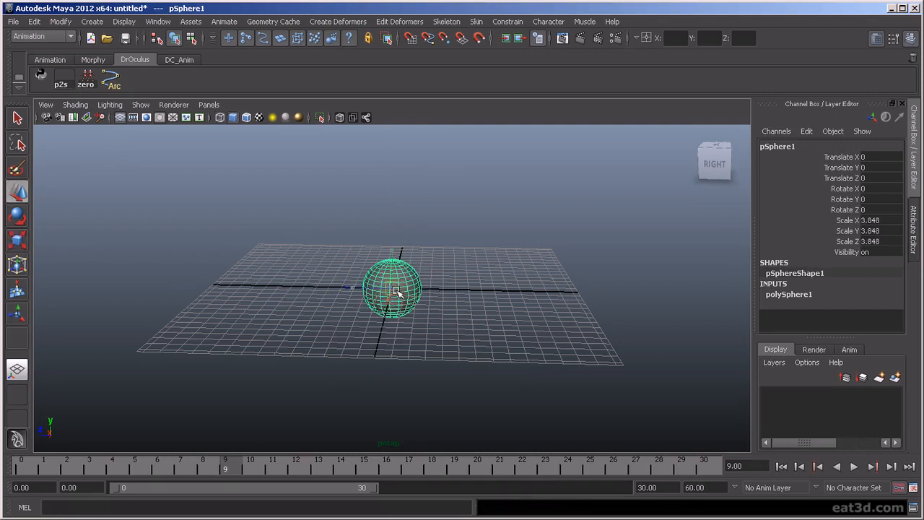
left_click_drag(395, 288, 306, 287)
left_click_drag(221, 463, 23, 465)
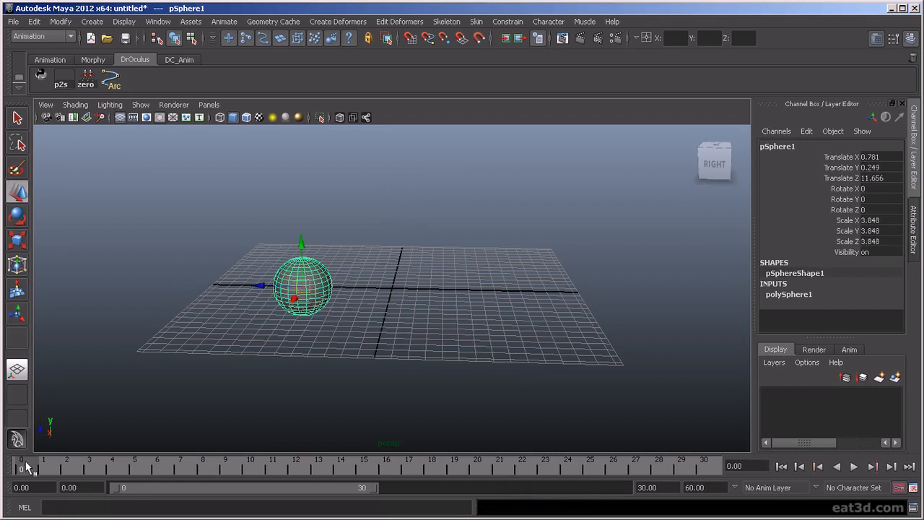
key("s")
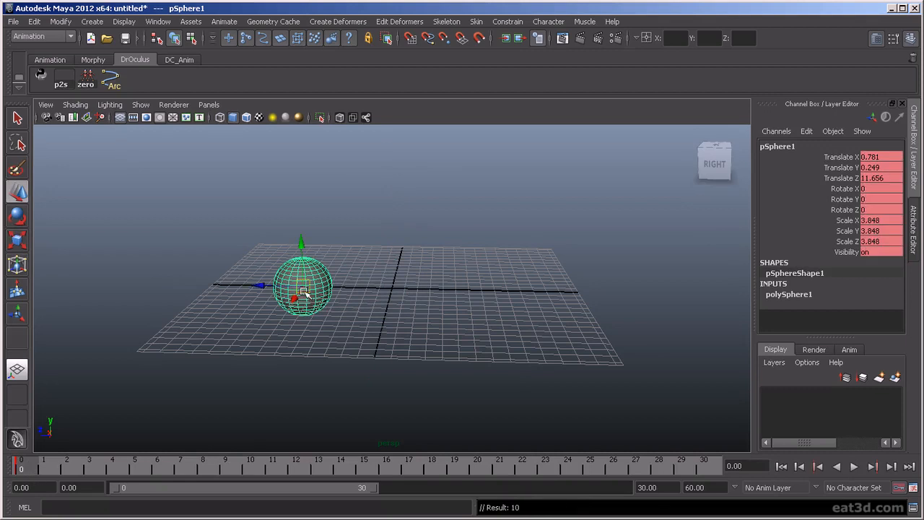
Step: At frame 11, raise the sphere to about X -3.4, Y 10.9, Z -1.3 and key it
left_click(273, 469)
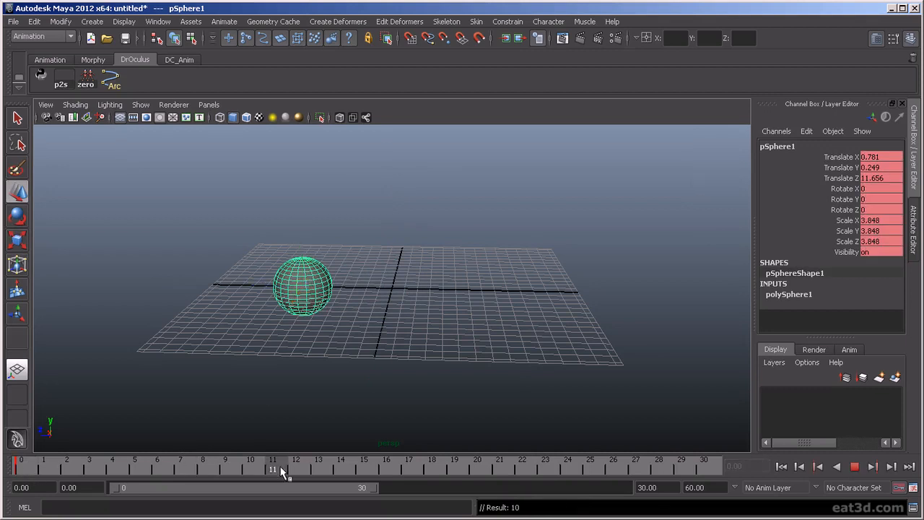
left_click_drag(302, 286, 405, 199)
key("s")
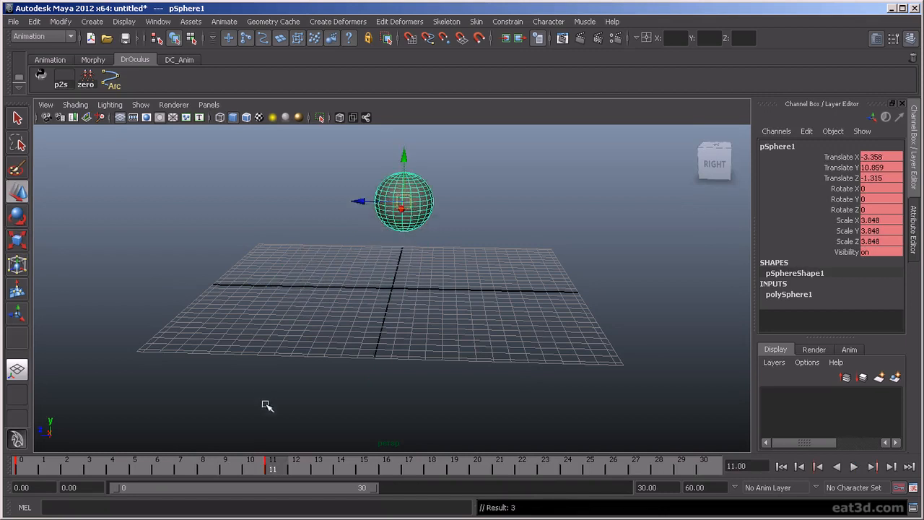
Step: At frame 21, lower the sphere to about X -1.1, Y -2.2, Z -23.3, key it, and play the animation
left_click_drag(281, 470, 500, 465)
left_click_drag(404, 204, 570, 307)
key("s")
key("alt+v")
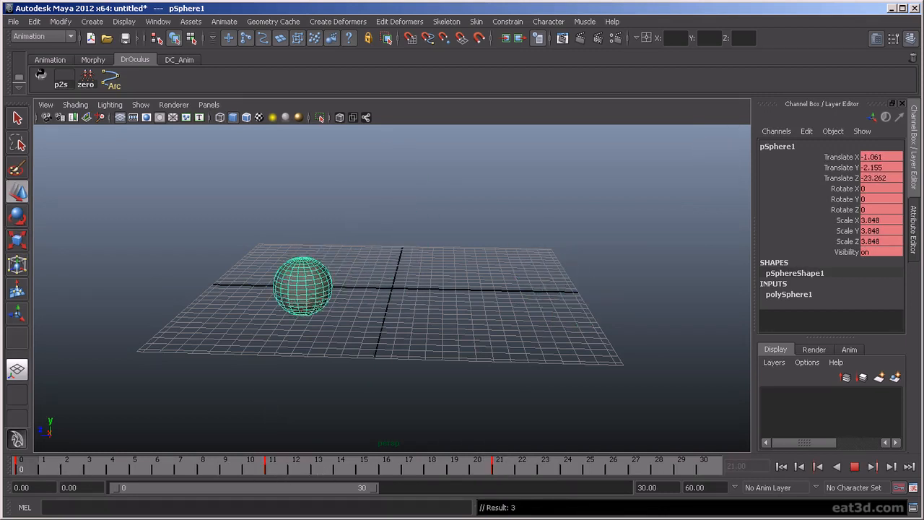
Step: Set the current time to frame 5 and shift the sphere's second and third keys earlier, to frames 7 and 17
left_click_drag(454, 468, 202, 471)
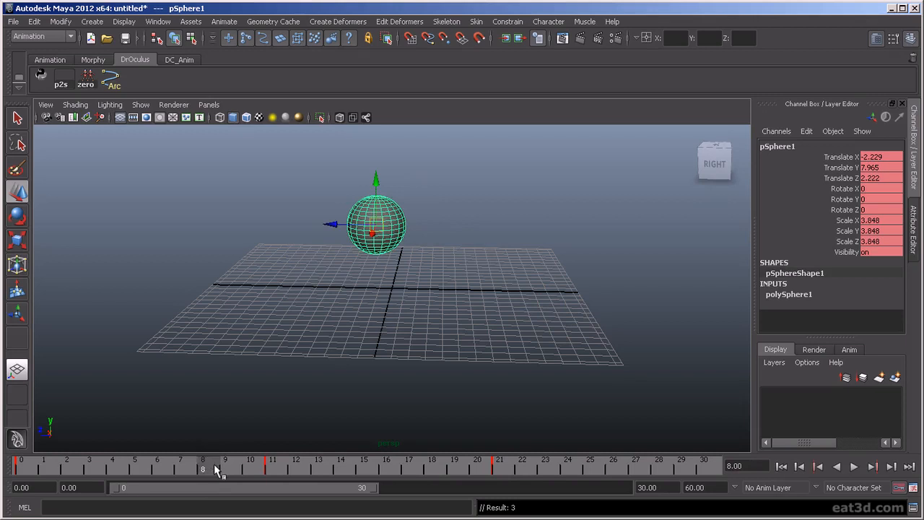
key("ctrl+z")
left_click(192, 468)
left_click_drag(192, 466, 151, 471)
key("minus")
key("minus")
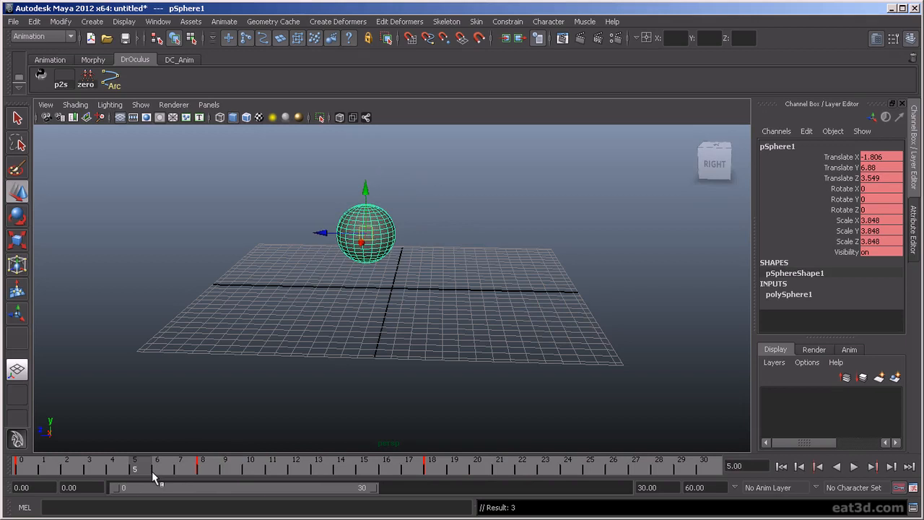
key("minus")
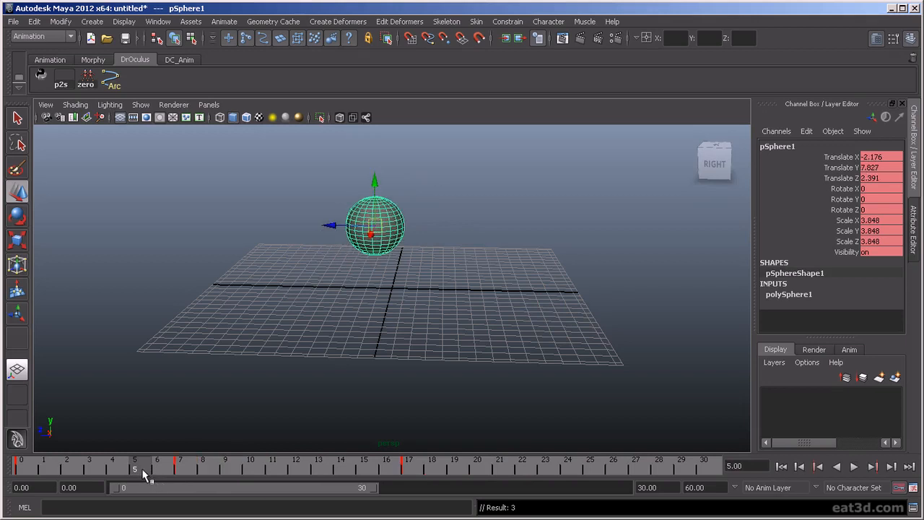
Step: Shift the sphere's last two keys later, to frames 13 and 23, and play back the slower timing
key("equal")
key("equal")
key("equal")
key("equal")
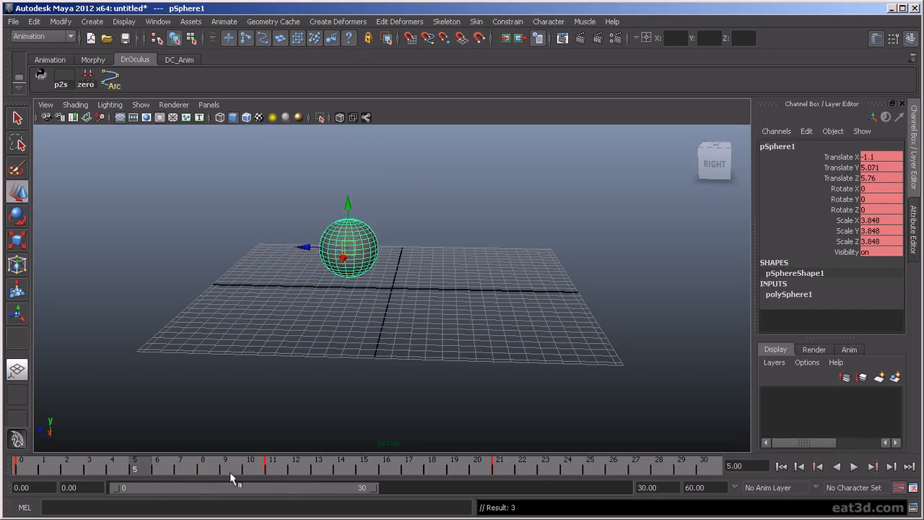
key("equal")
key("equal")
key("alt+v")
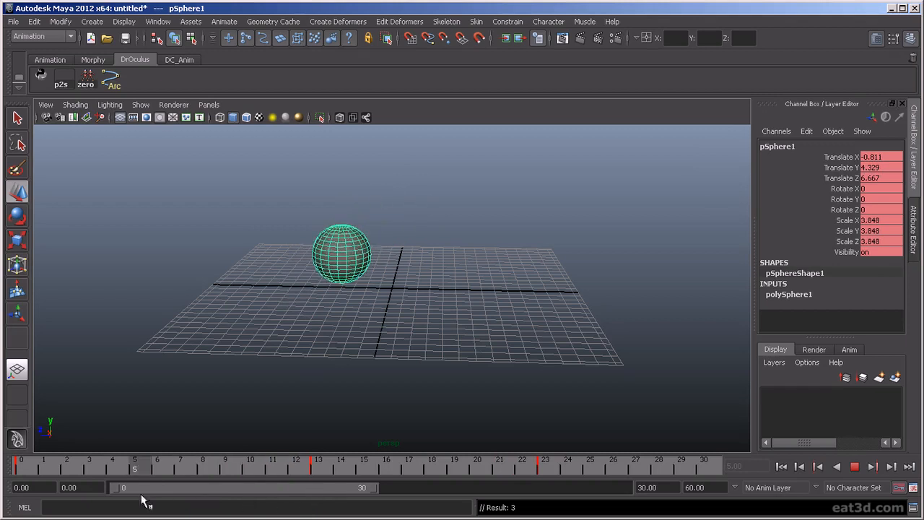
Step: Stop playback, shift the last two keys back to frames 7 and 17, and play the faster timing
key("Escape")
key("minus")
key("minus")
key("minus")
key("minus")
key("minus")
key("minus")
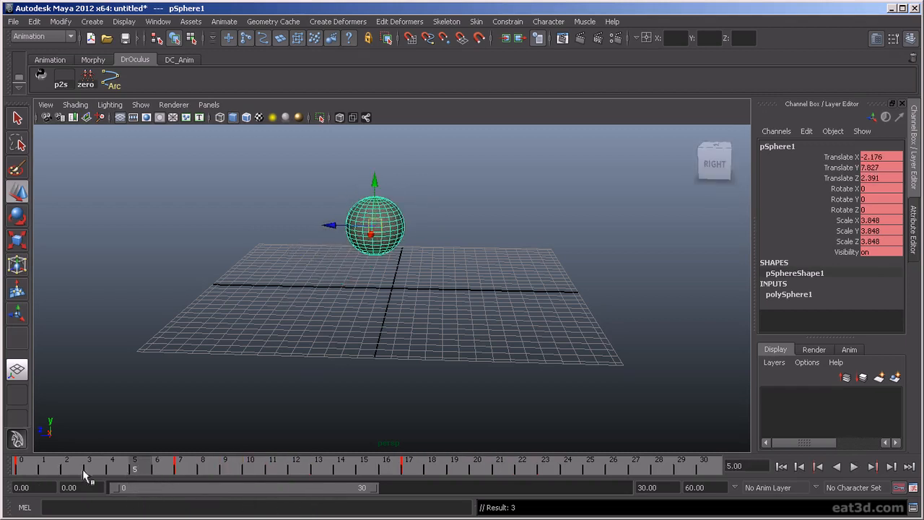
key("alt+v")
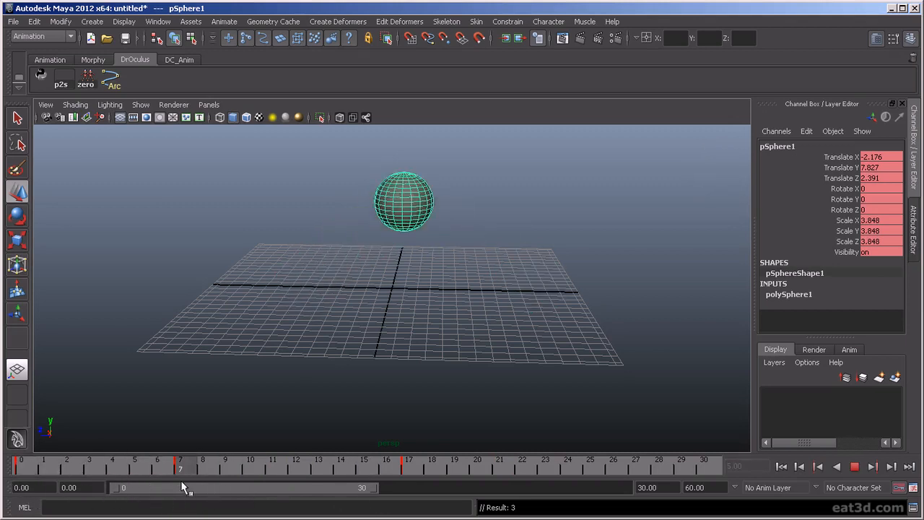
key("alt+v")
Step: Step back and forth between the sphere's keys at frames 0, 7 and 17 to compare the poses, and play the animation
key("comma")
key("period")
key("comma")
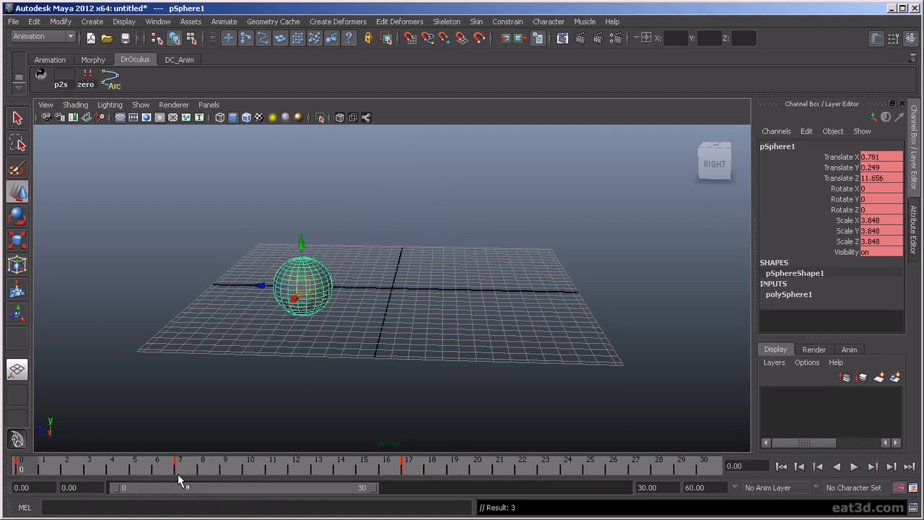
key("period")
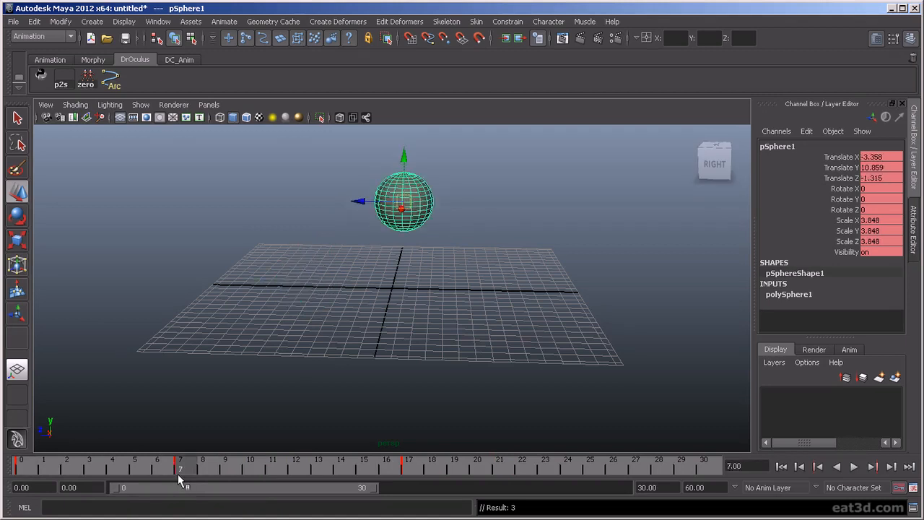
key("period")
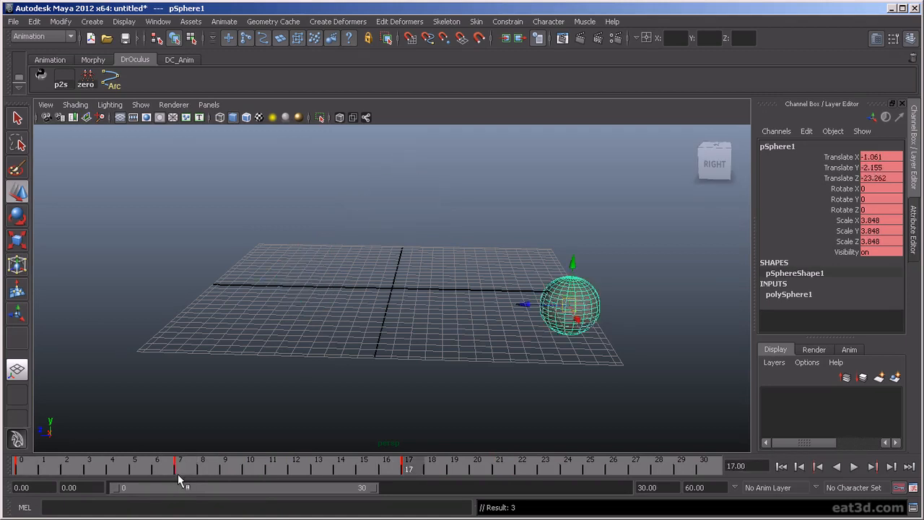
key("comma")
key("comma")
key("period")
key("period")
key("comma")
key("comma")
key("period")
key("period")
key("comma")
key("comma")
key("period")
key("period")
key("comma")
key("comma")
key("period")
key("period")
key("comma")
key("period")
key("comma")
key("comma")
key("period")
key("period")
key("comma")
key("comma")
key("period")
key("period")
key("comma")
key("comma")
key("comma")
key("period")
key("comma")
key("comma")
key("period")
key("period")
key("comma")
key("comma")
key("period")
key("comma")
key("period")
key("comma")
key("comma")
key("comma")
key("period")
key("comma")
key("comma")
key("comma")
key("comma")
key("comma")
key("comma")
key("period")
key("period")
key("comma")
key("comma")
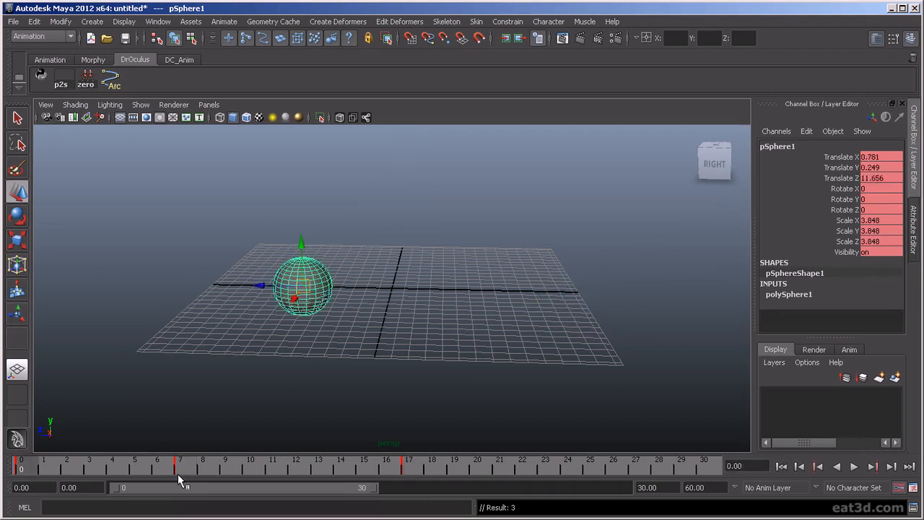
key("comma")
key("comma")
key("comma")
key("comma")
key("period")
key("period")
key("period")
key("period")
key("period")
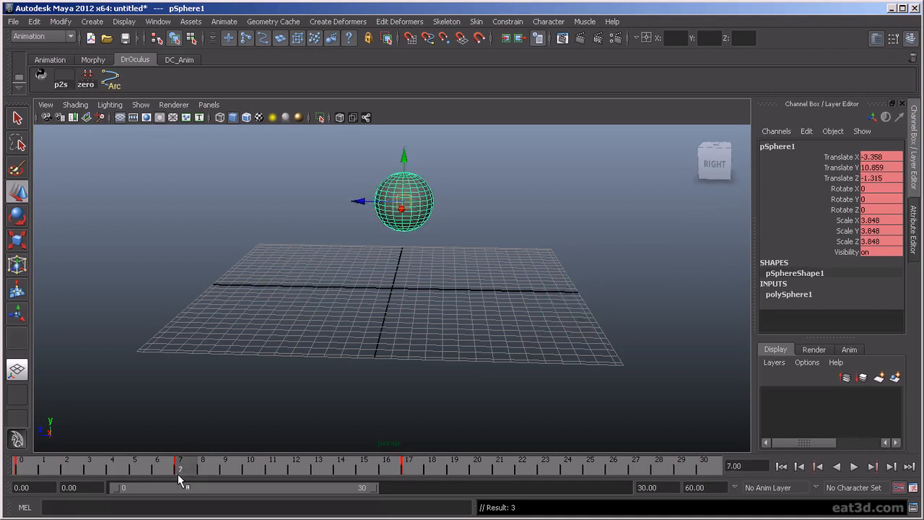
key("period")
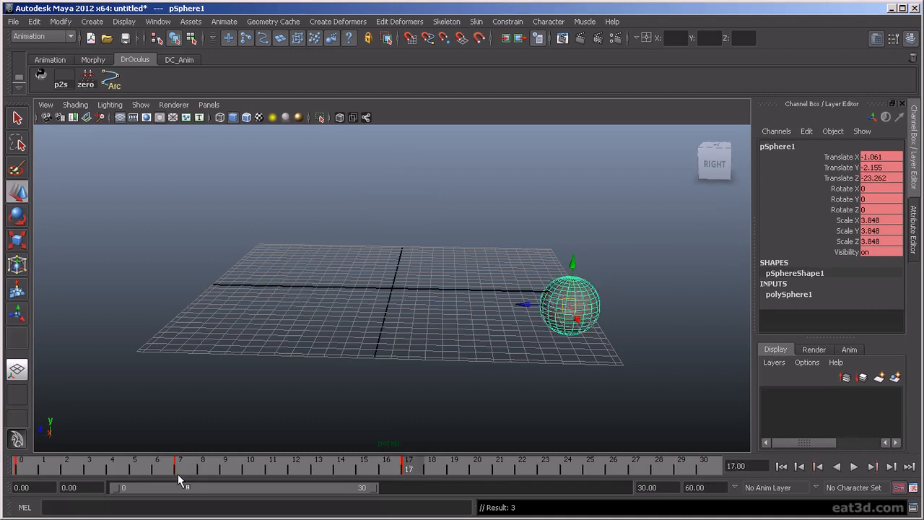
key("period")
key("alt+v")
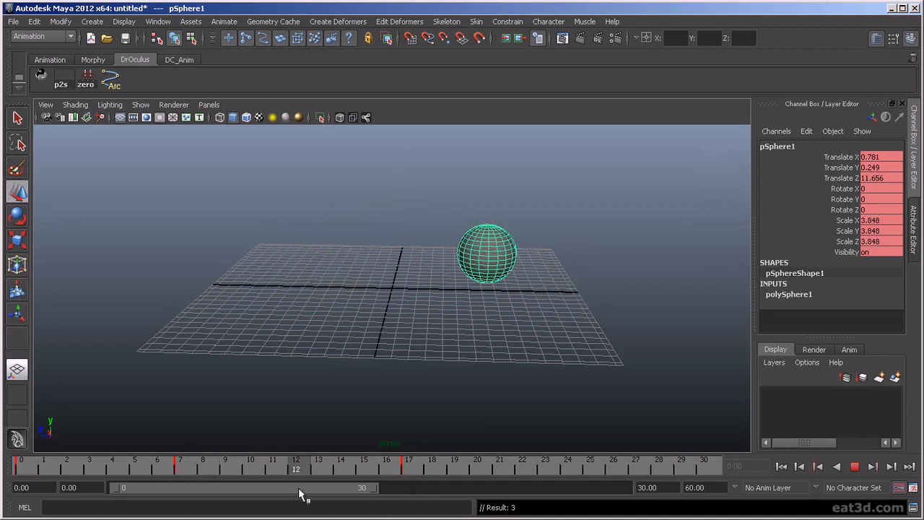
key("alt+v")
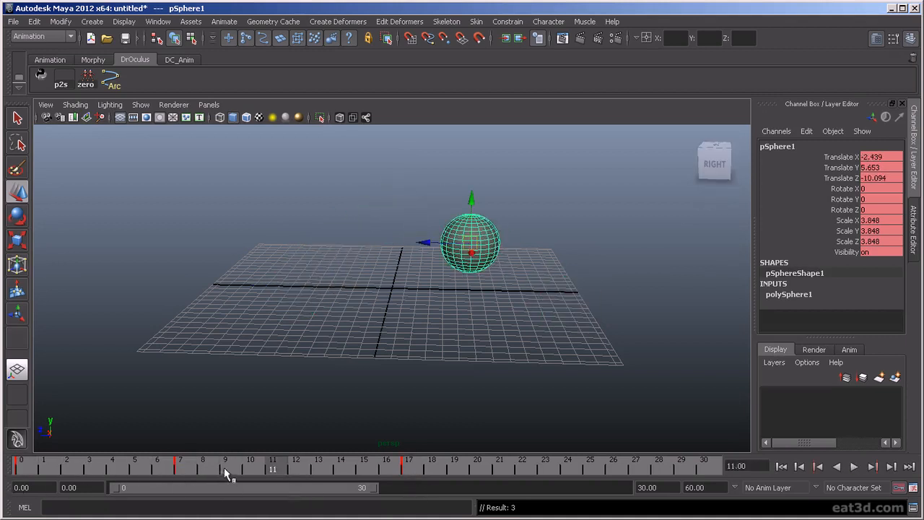
Step: Open the Hotkey Editor and display the custom commands in the User category
left_click(158, 21)
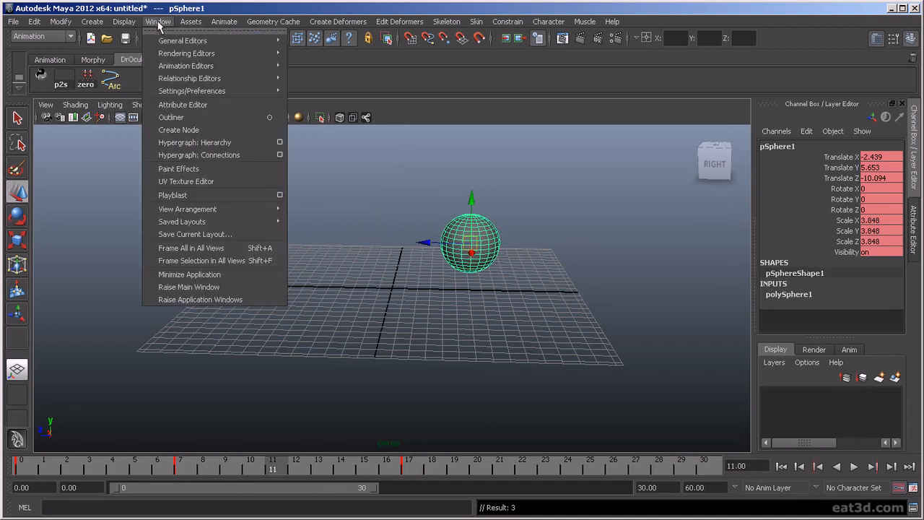
mouse_move(216, 79)
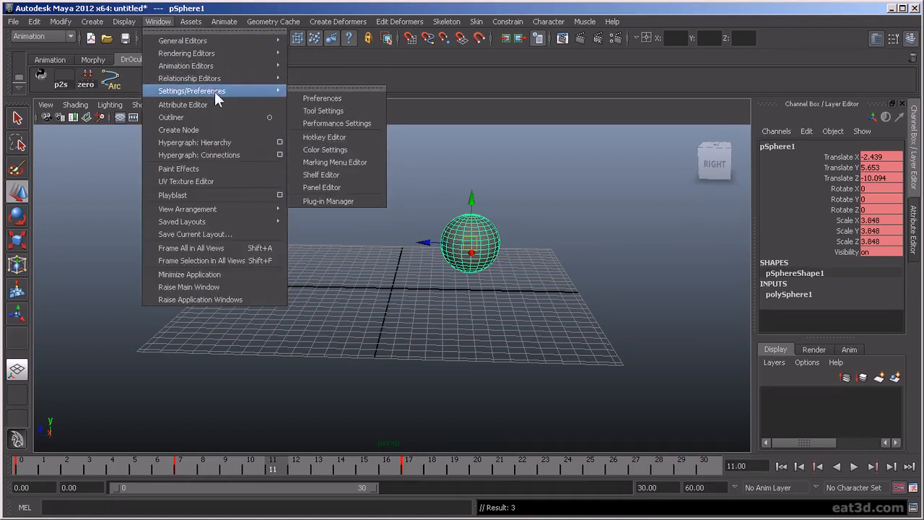
left_click(351, 135)
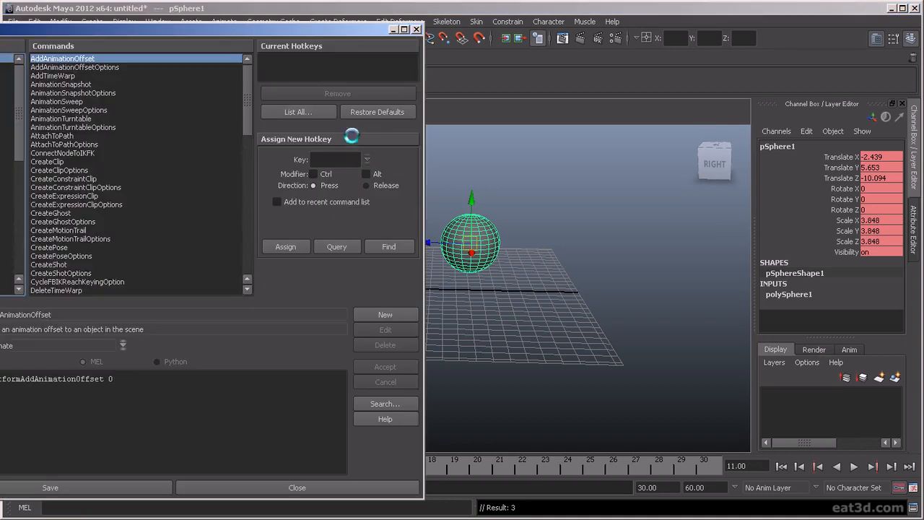
left_click_drag(20, 92, 24, 229)
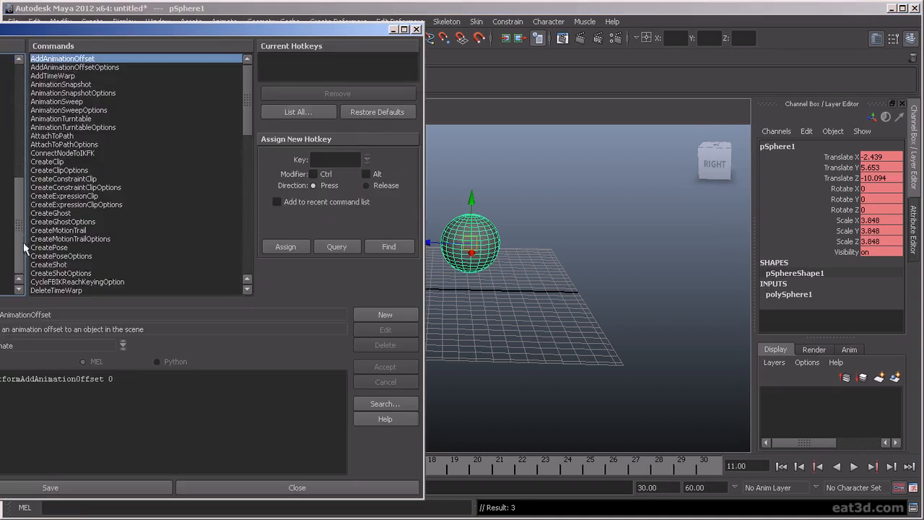
left_click(6, 247)
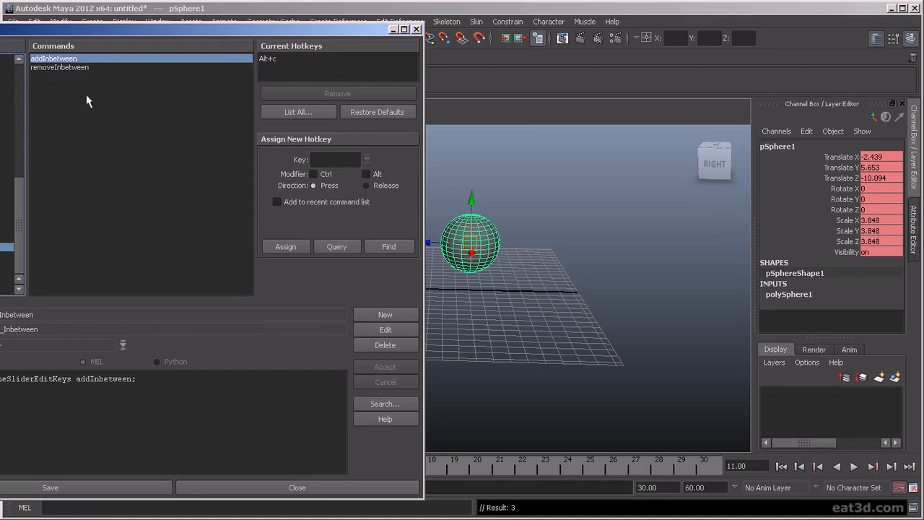
left_click(385, 314)
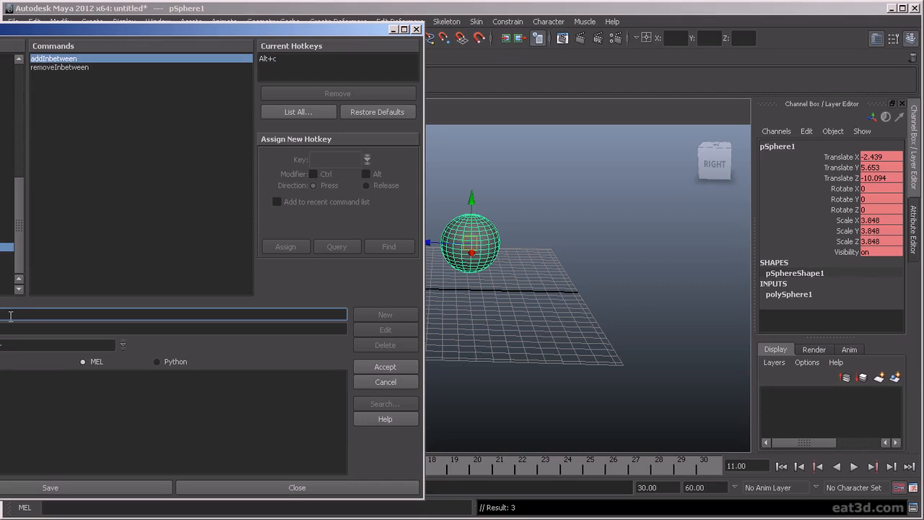
key("Tab")
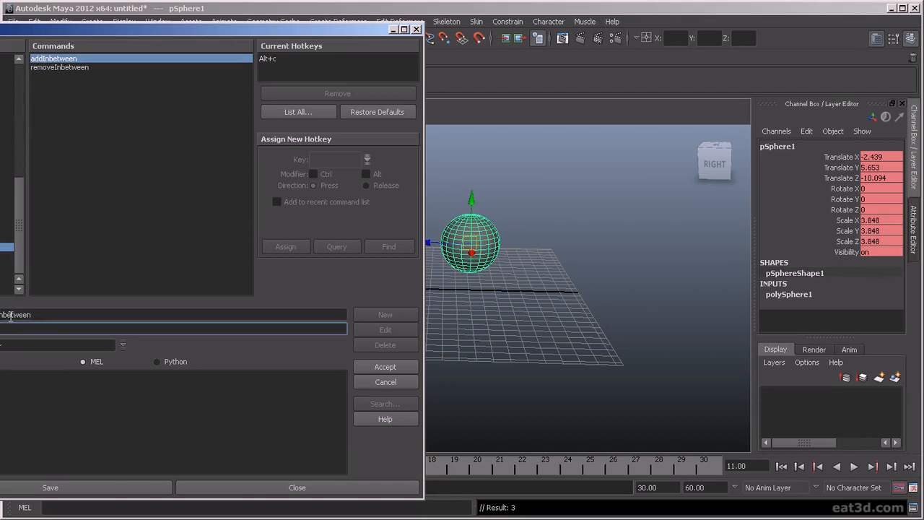
left_click_drag(47, 317, 0, 316)
key("ctrl+c")
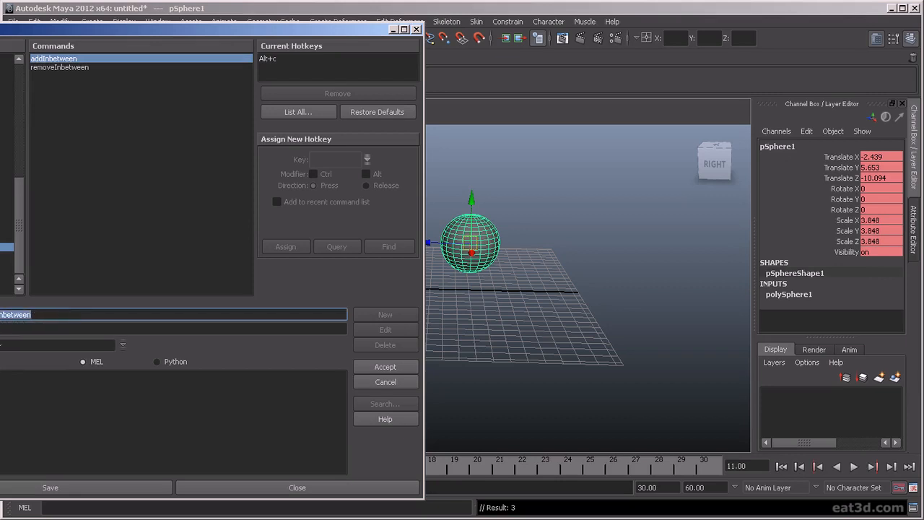
key("Tab")
key("ctrl+v")
left_click(17, 383)
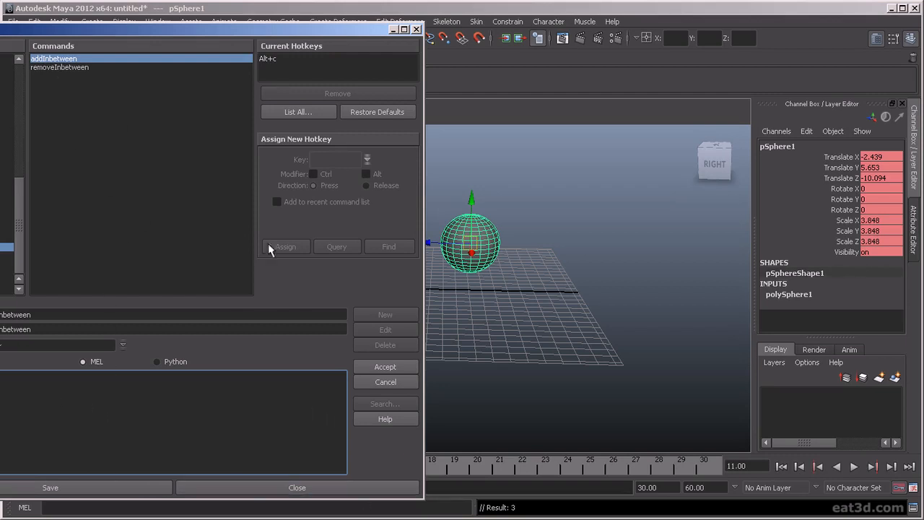
left_click(371, 380)
Step: Copy the script line of the addInbetween command
left_click(50, 61)
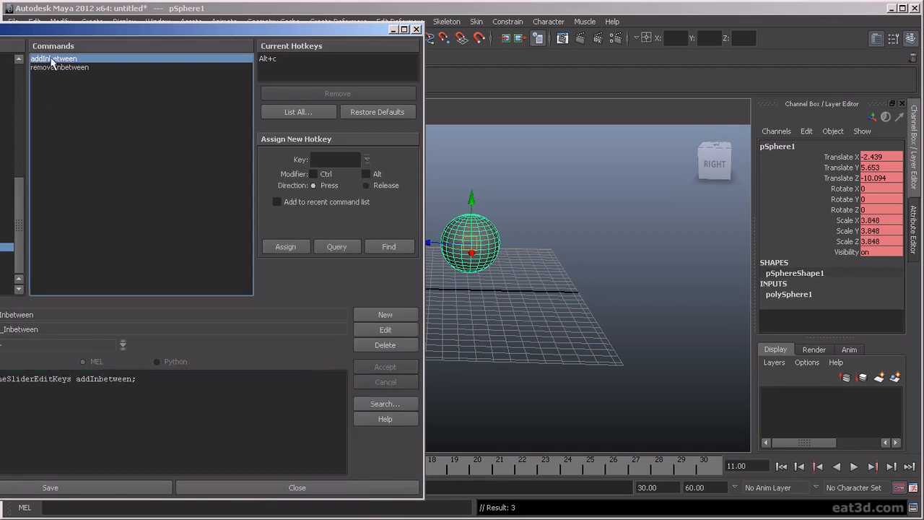
left_click_drag(148, 380, 0, 380)
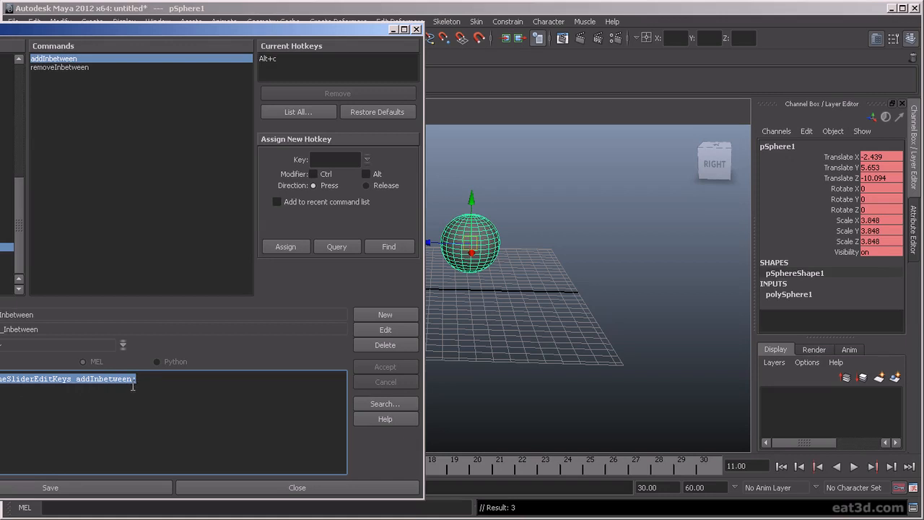
left_click(113, 91)
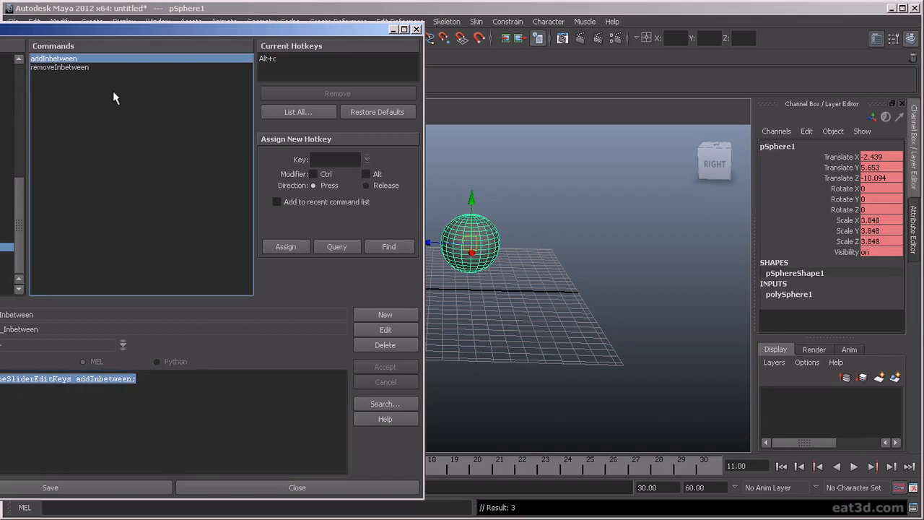
Step: Create a user command named inbetweenExample with the same text as description and the copied addInbetween script as its MEL code
left_click(384, 320)
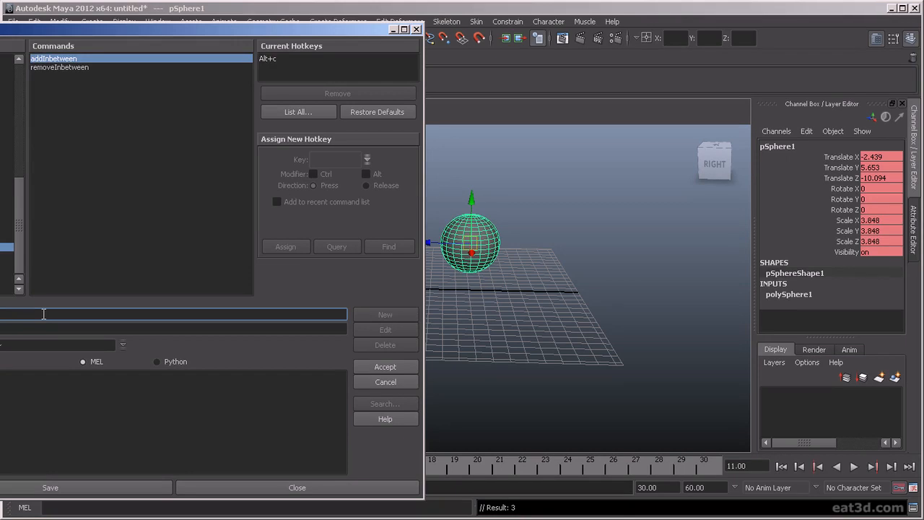
type("tweenExample")
key("Tab")
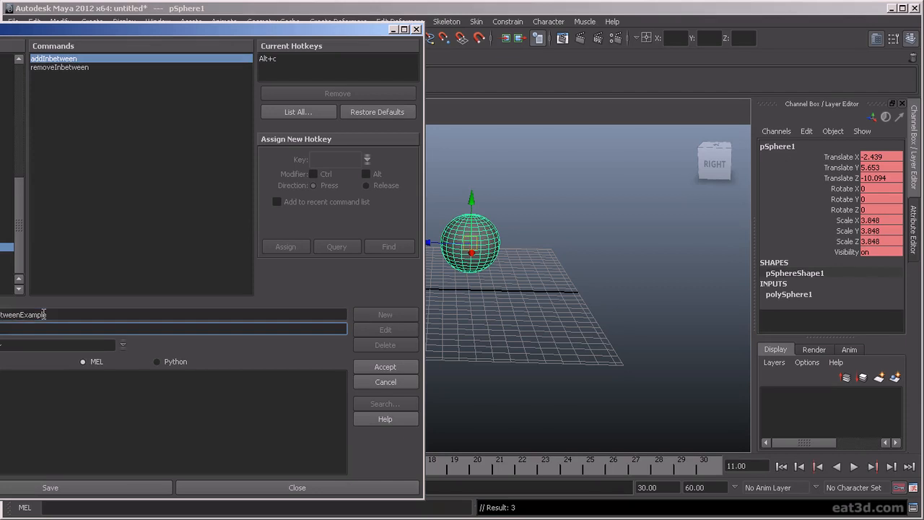
type("tweenExample")
left_click(16, 387)
type("timeSliderEditKeys addInbetween;")
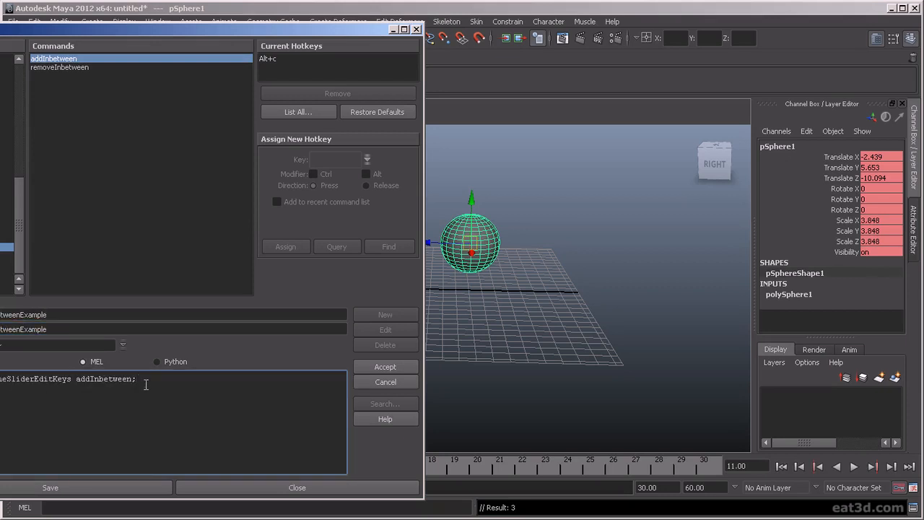
left_click(404, 369)
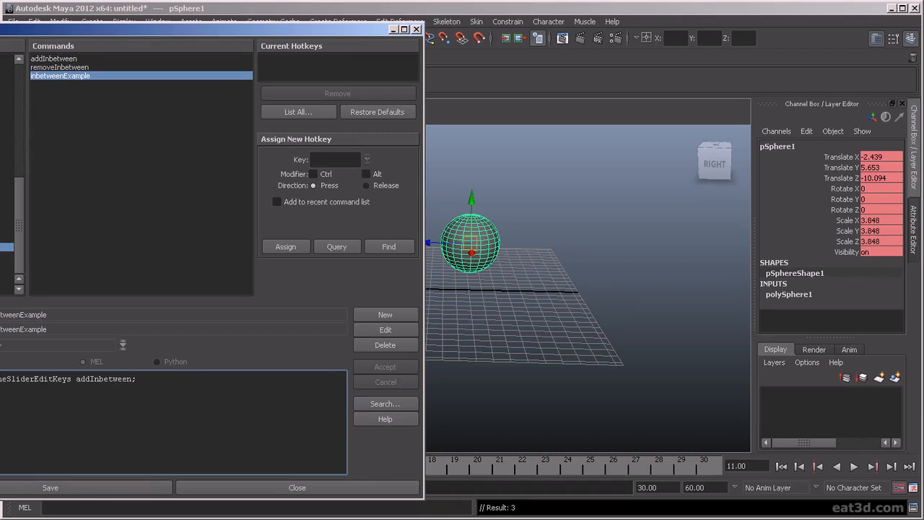
Step: Assign Alt+v to the inbetweenExample command, overriding the existing assignment, save the hotkeys and close the editor
left_click(58, 81)
left_click(328, 159)
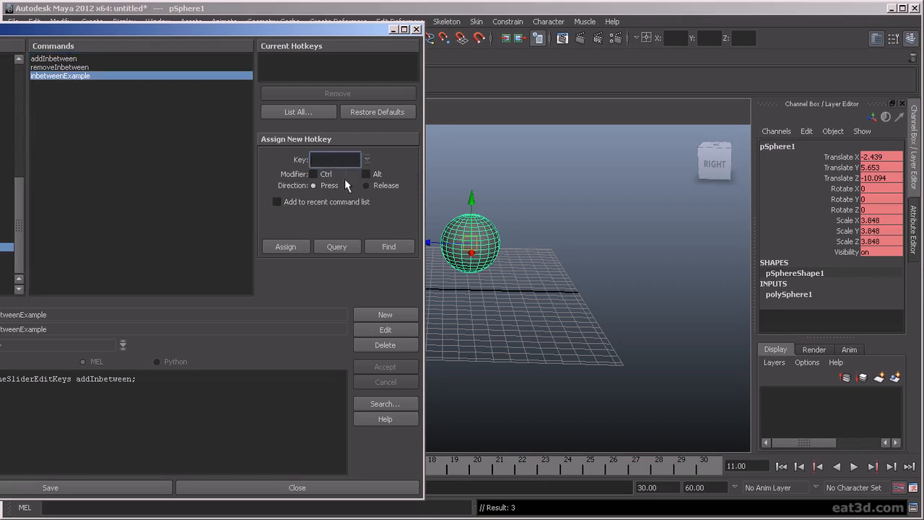
left_click(366, 175)
type("v")
left_click(352, 246)
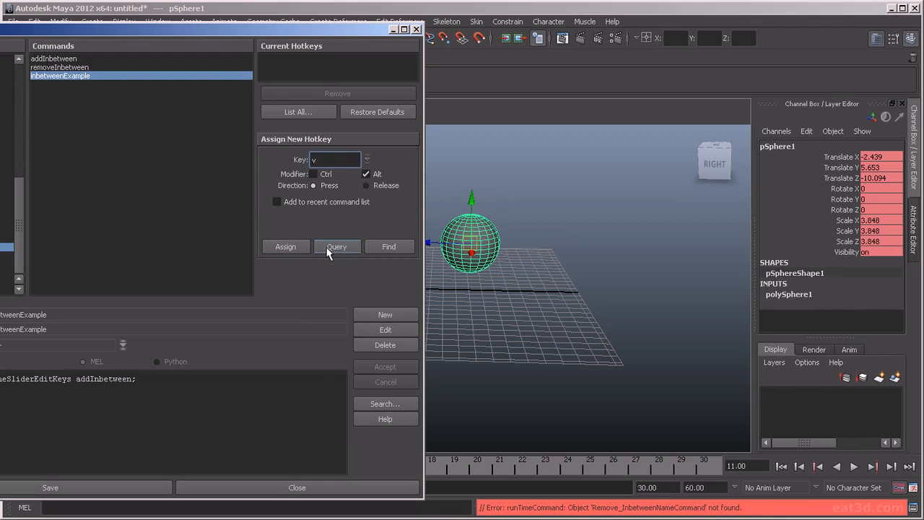
left_click(287, 248)
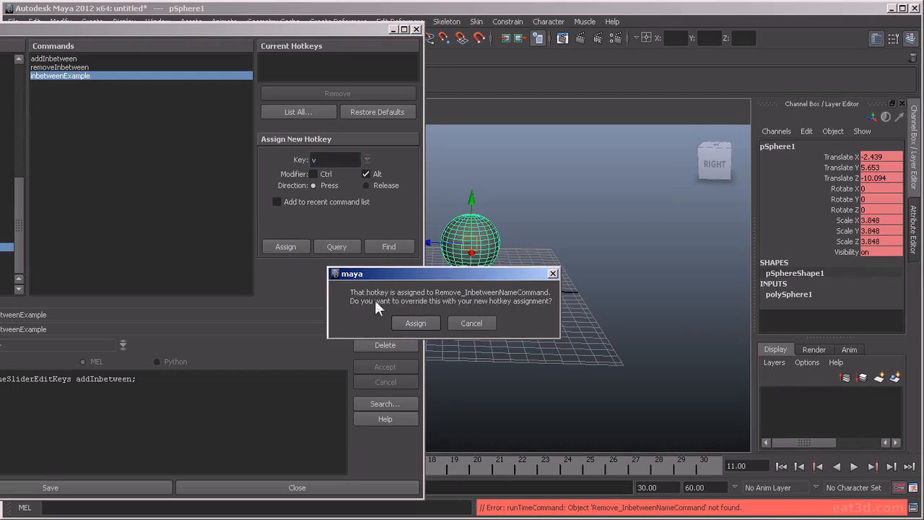
left_click(433, 320)
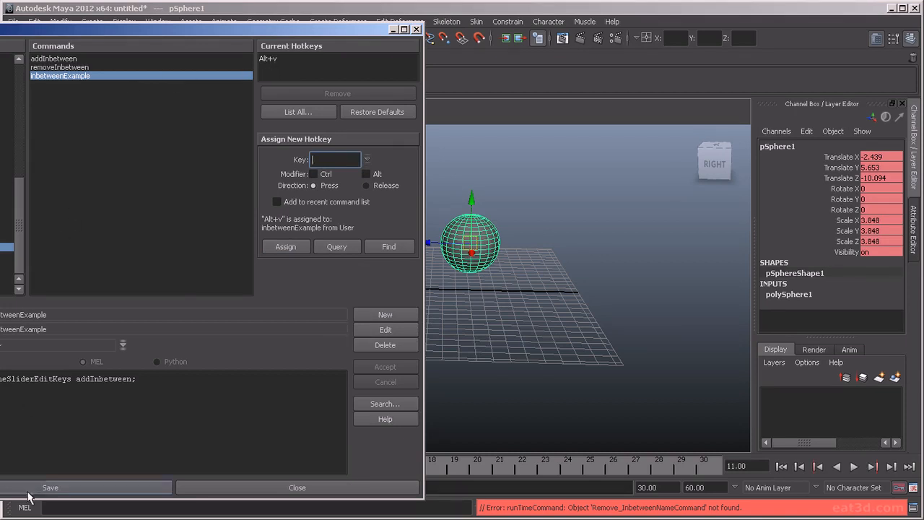
left_click(56, 489)
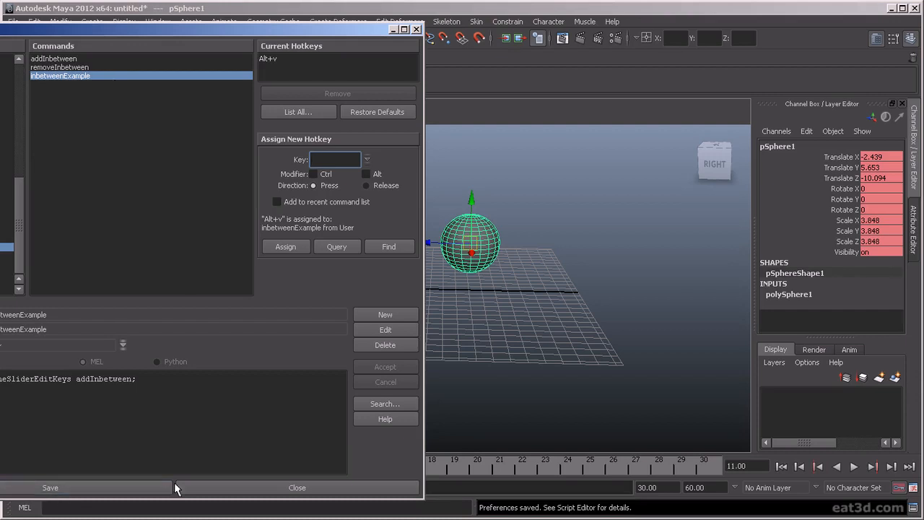
left_click(254, 488)
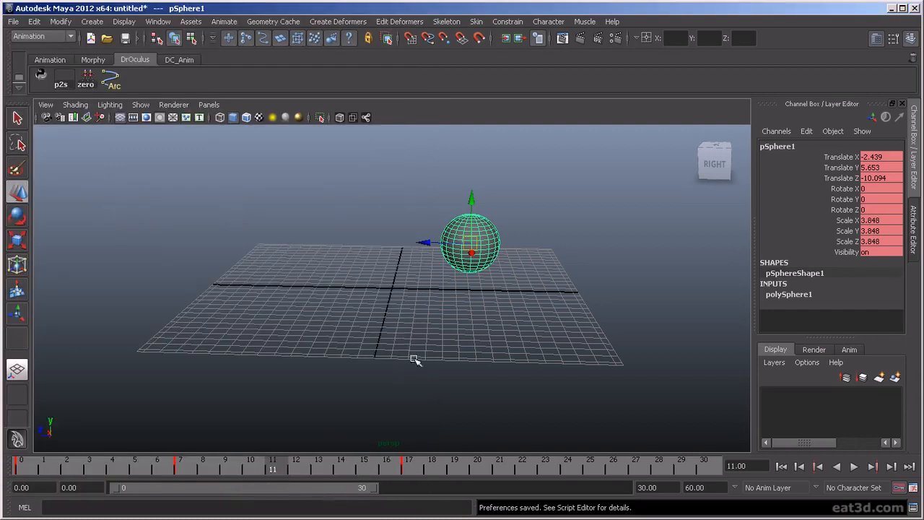
Step: Add inbetweens at frame 11 with the new hotkey until the sphere's last key sits at frame 26
key("]")
key("]")
key("]")
key("]")
key("]")
key("]")
key("]")
key("]")
key("]")
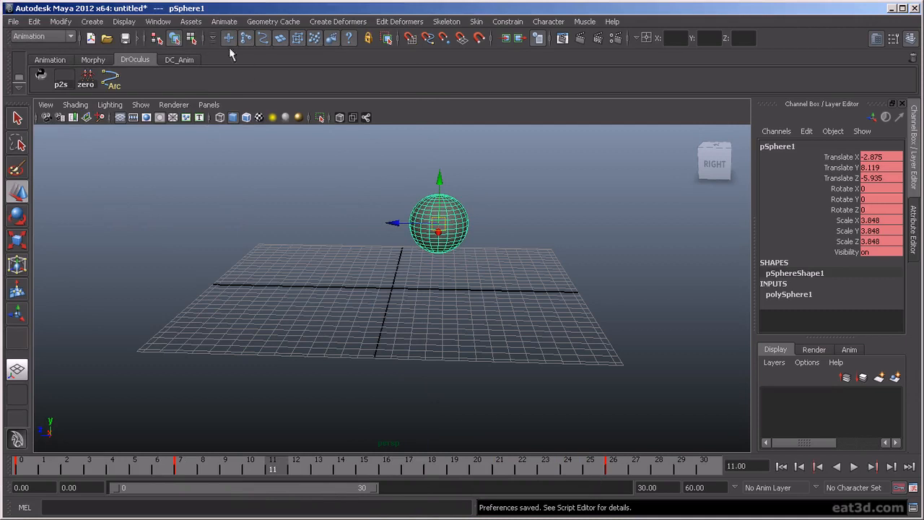
left_click(162, 23)
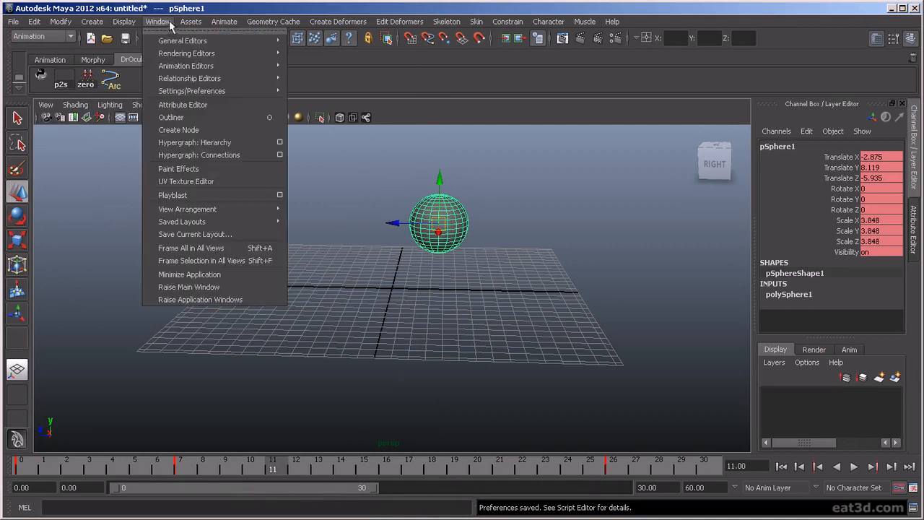
left_click(192, 14)
mouse_move(324, 349)
left_mouse_down("alt")
mouse_move(350, 344)
mouse_move(320, 351)
left_mouse_up("alt")
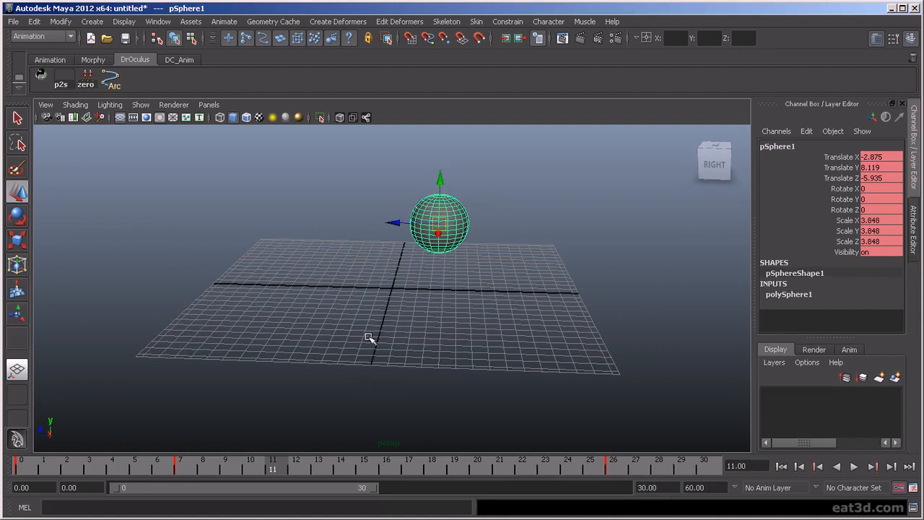
scroll(358, 332, "up", 2)
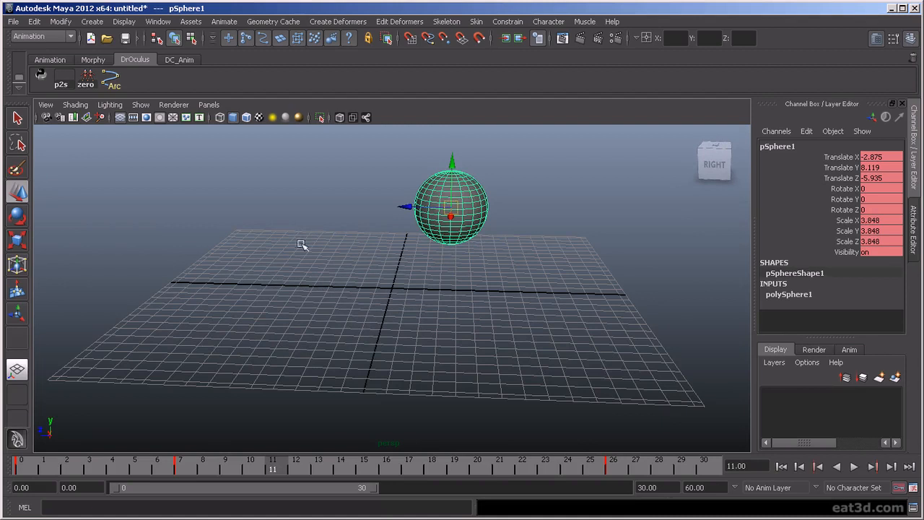
Step: Restrict viewport selection to curves with the custom Curve Pick Mask command and deselect the sphere
left_click(336, 284)
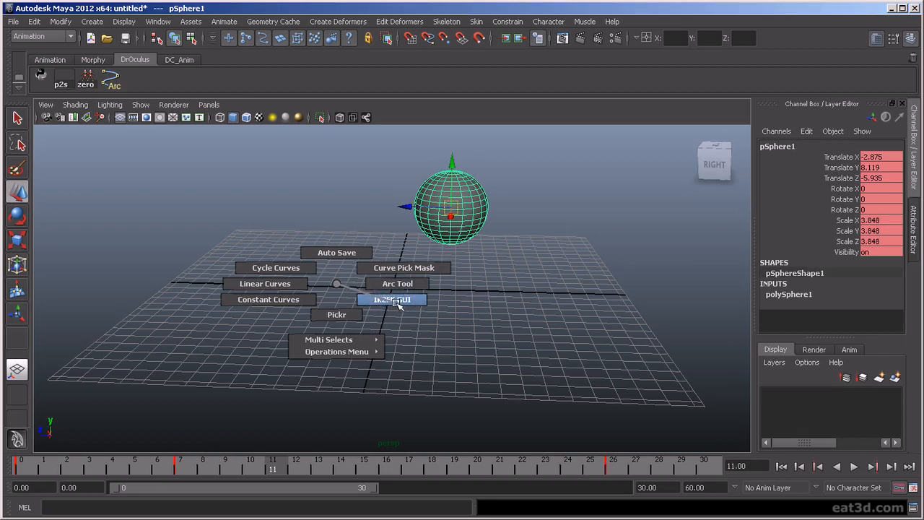
mouse_move(357, 340)
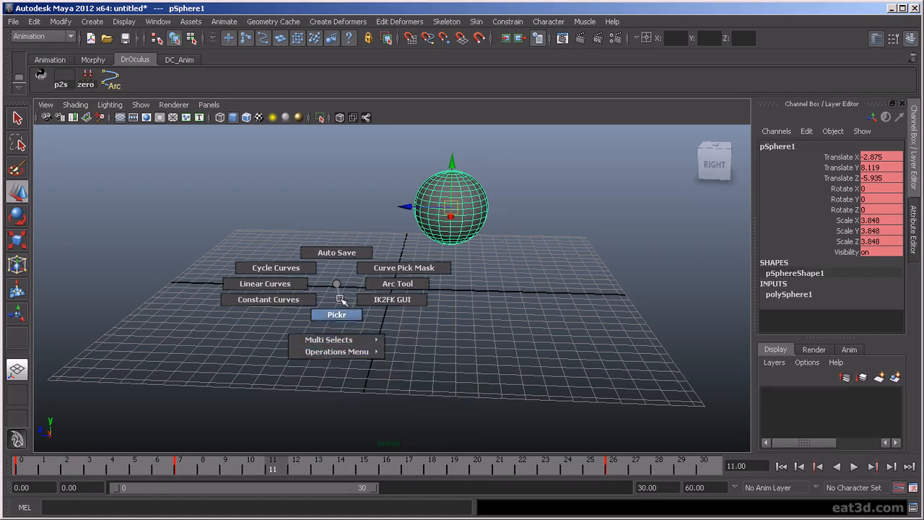
left_click(383, 268)
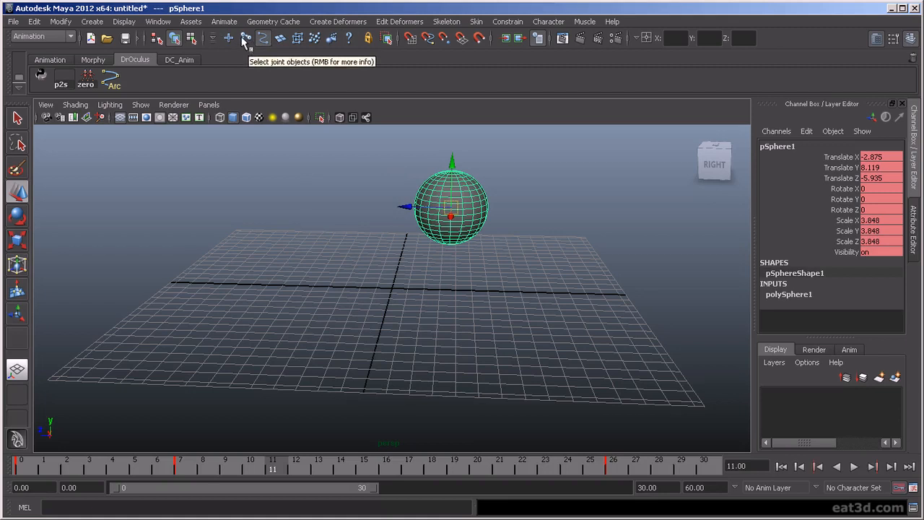
left_click(316, 190)
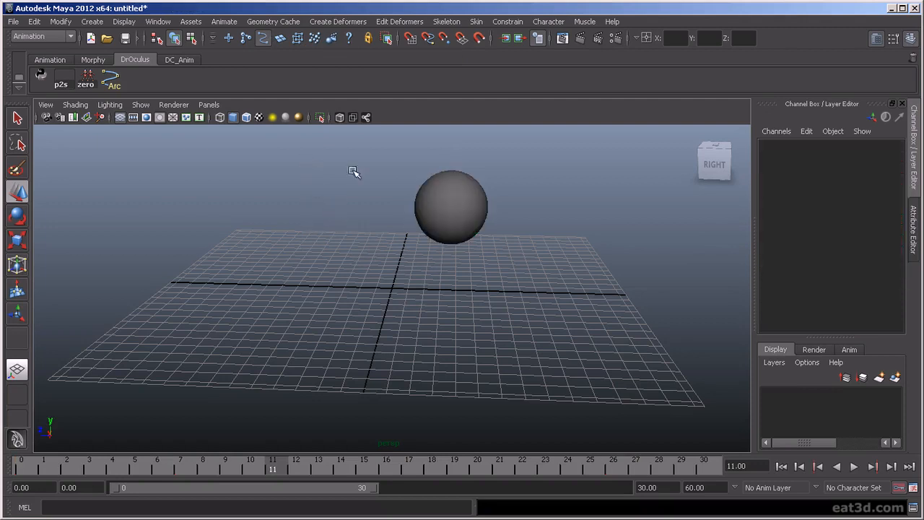